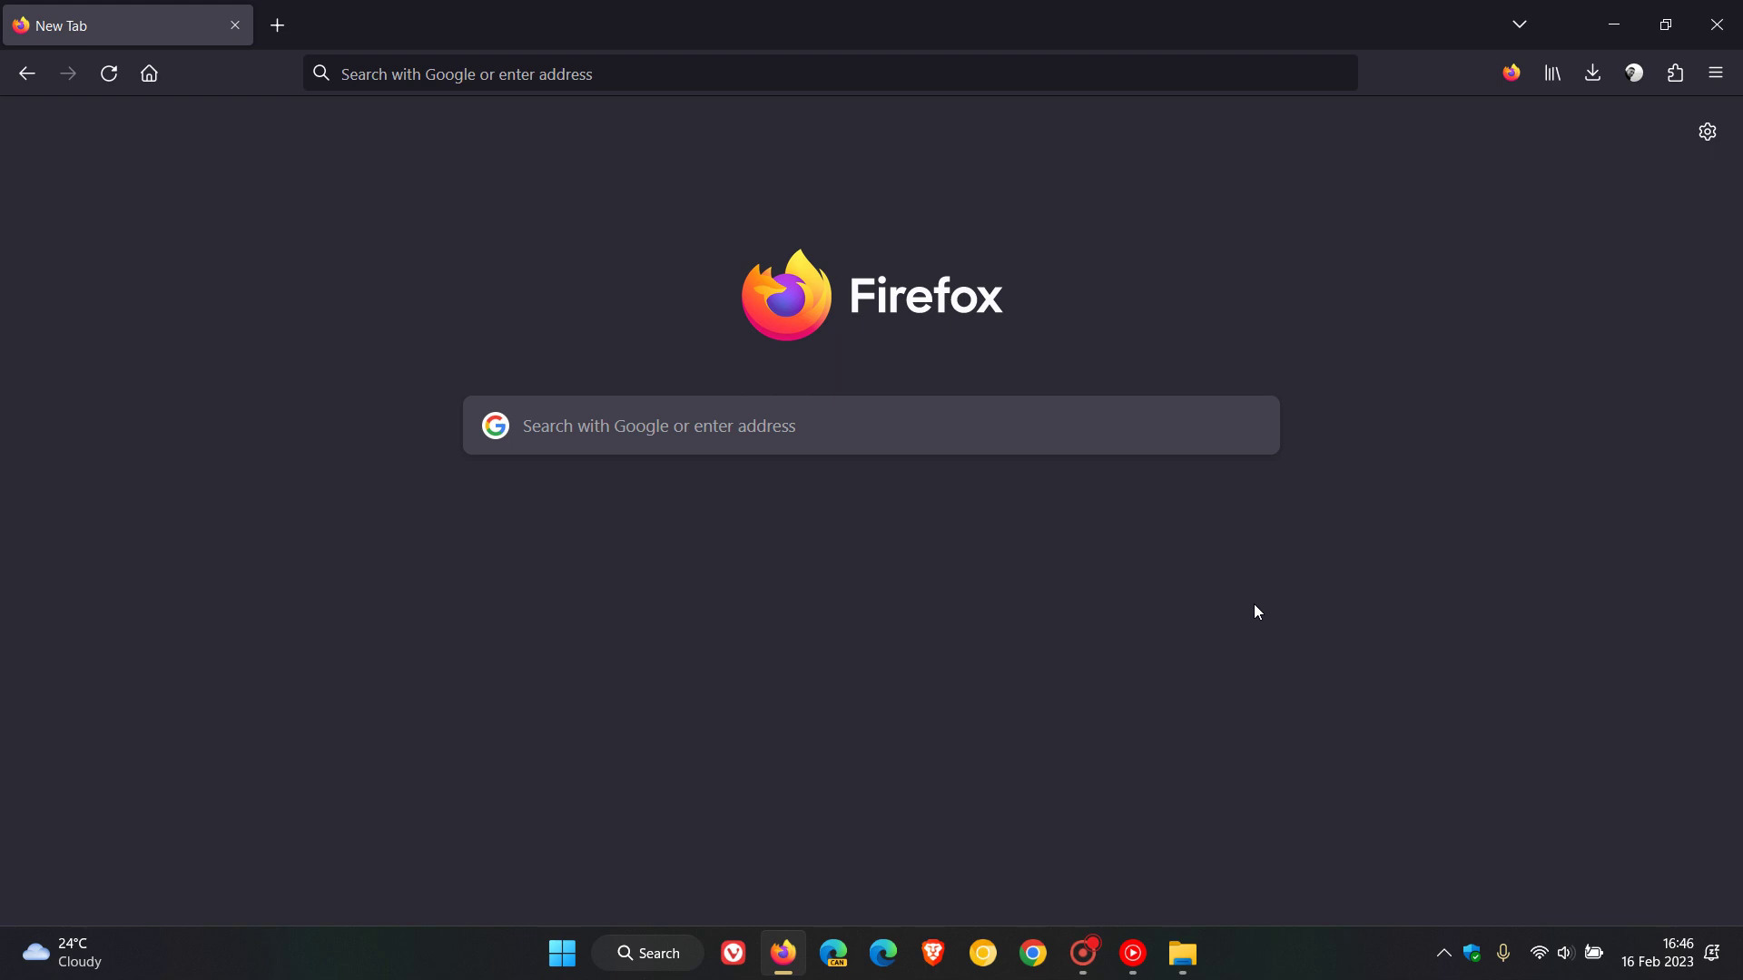
- Check the Windows notification centre, then load about:config from the Firefox address bar
click(1656, 952)
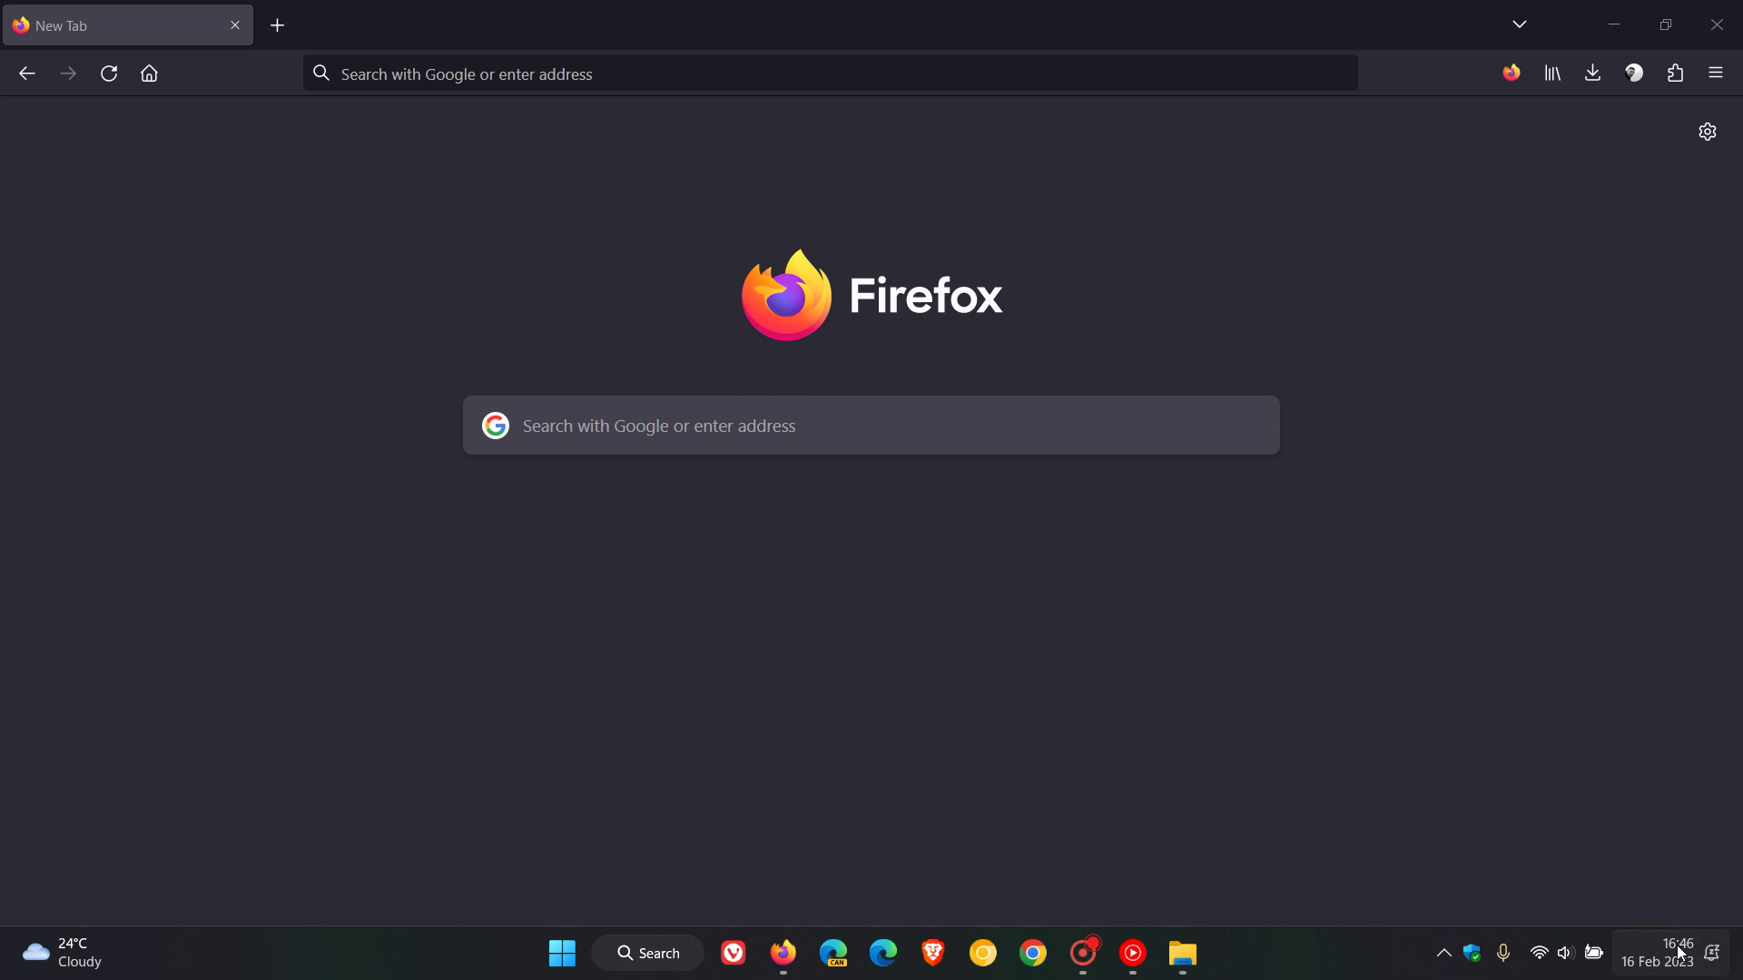
click(1116, 624)
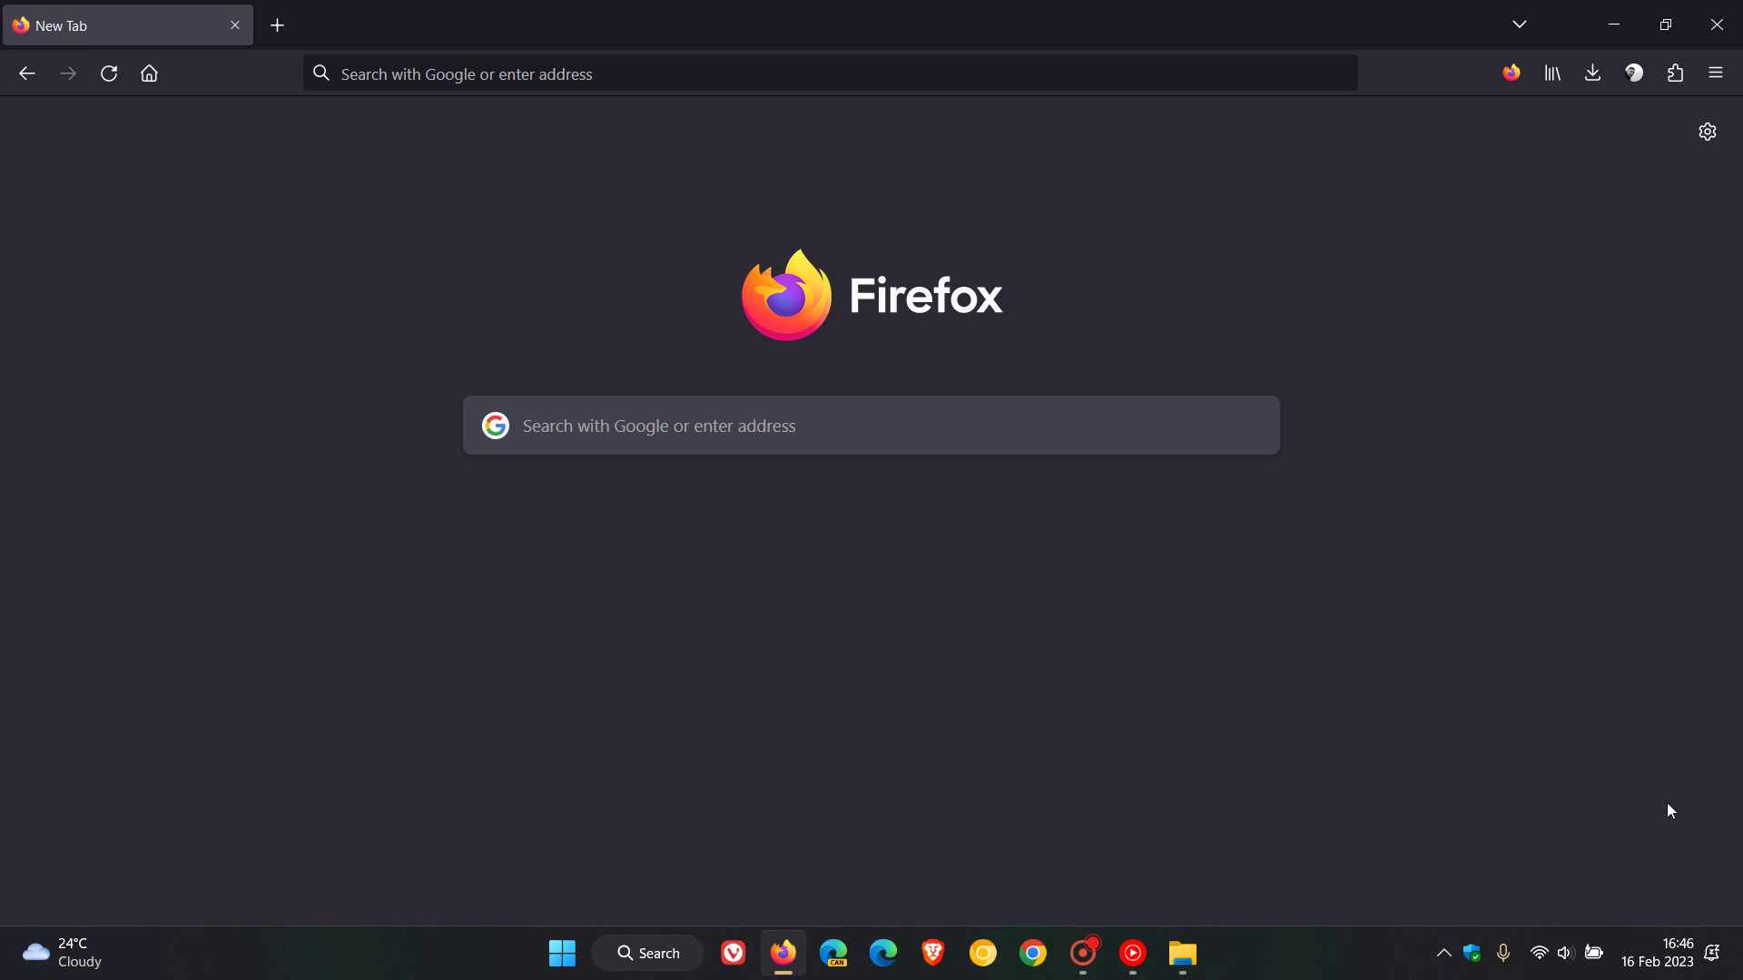
click(1676, 959)
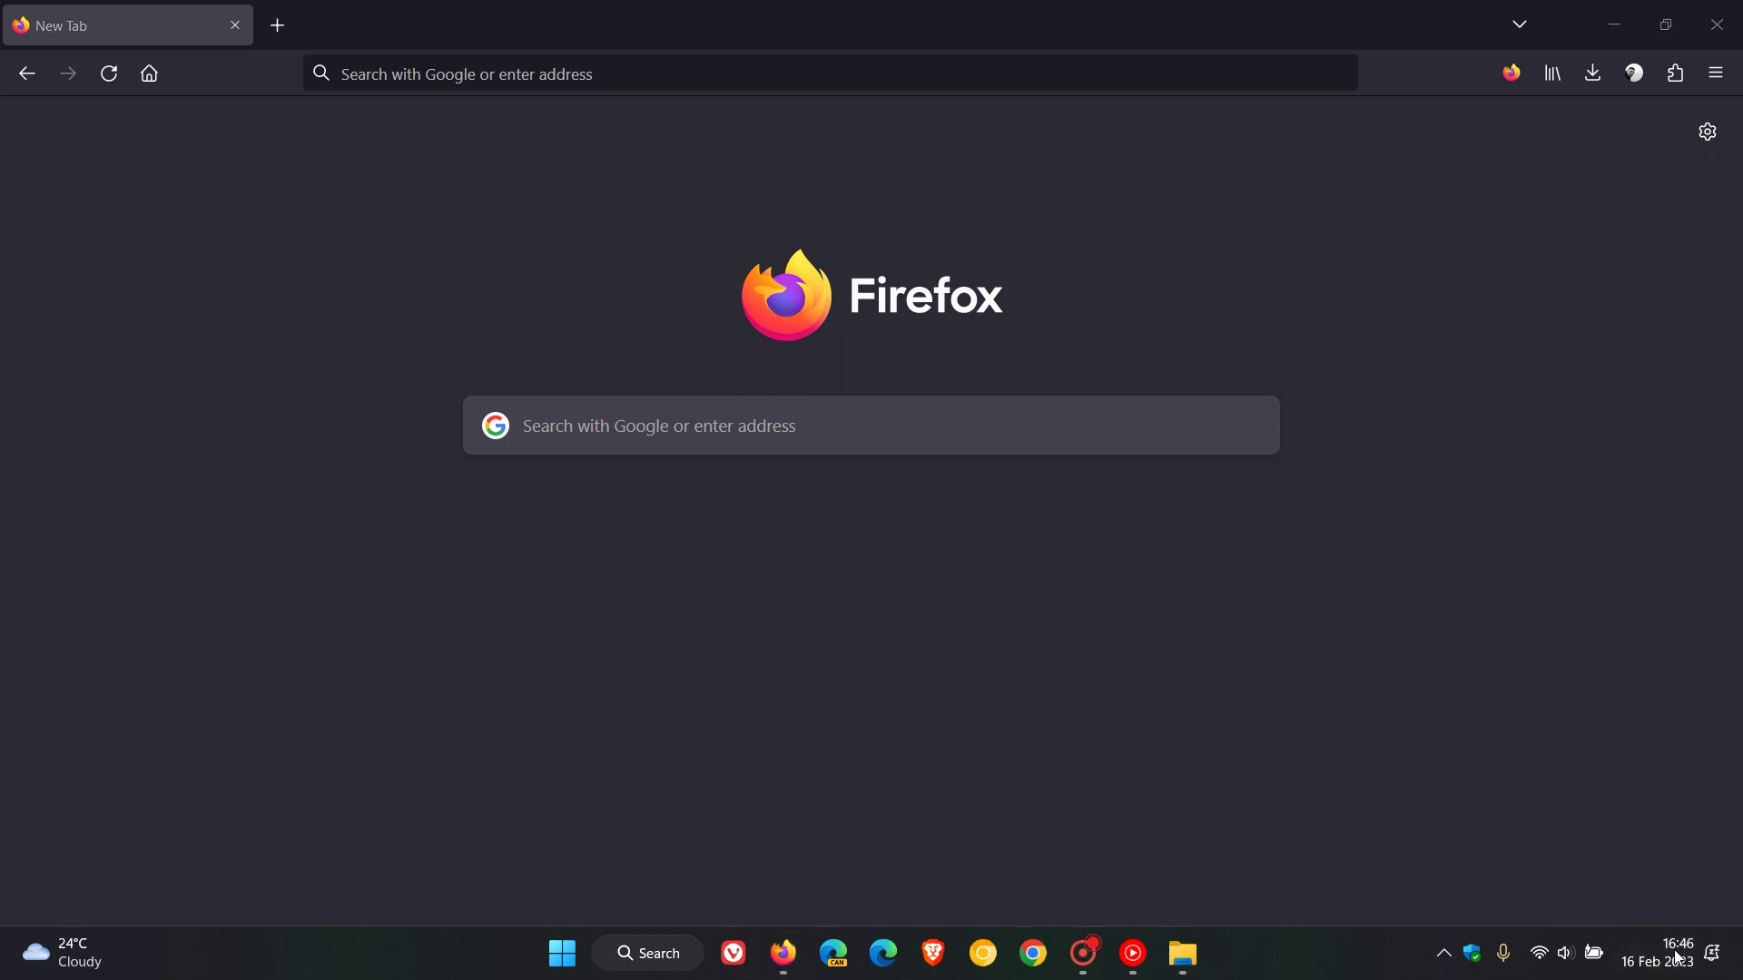
click(1176, 586)
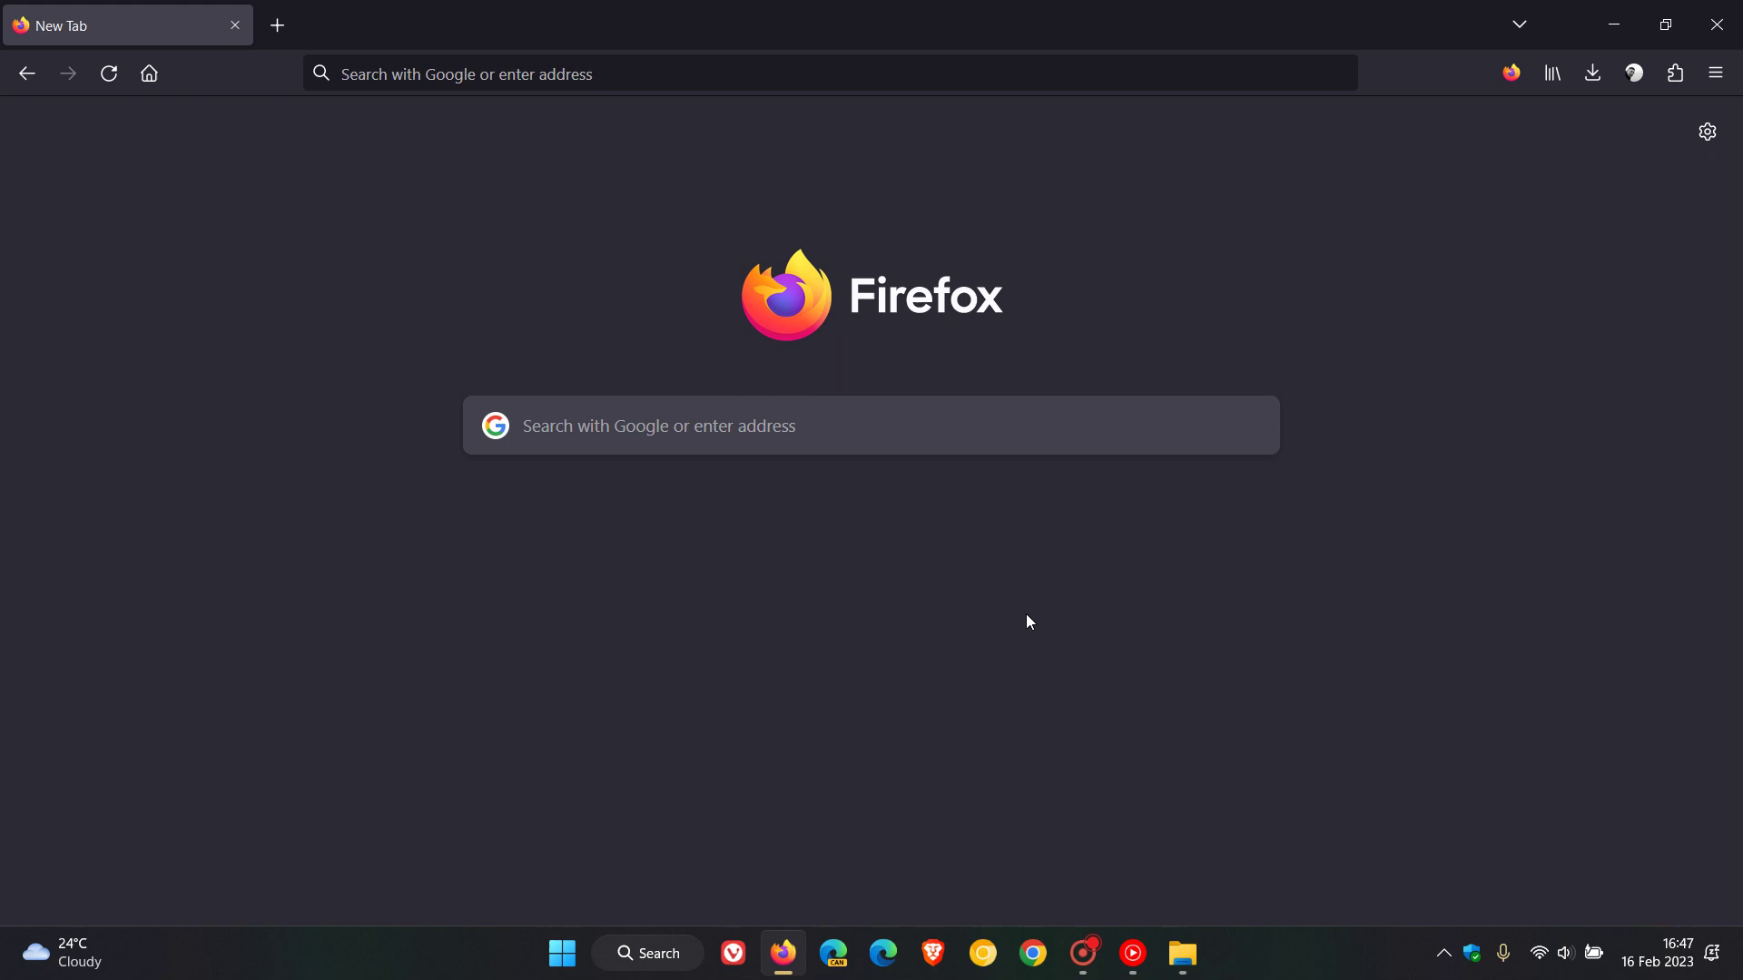
click(471, 77)
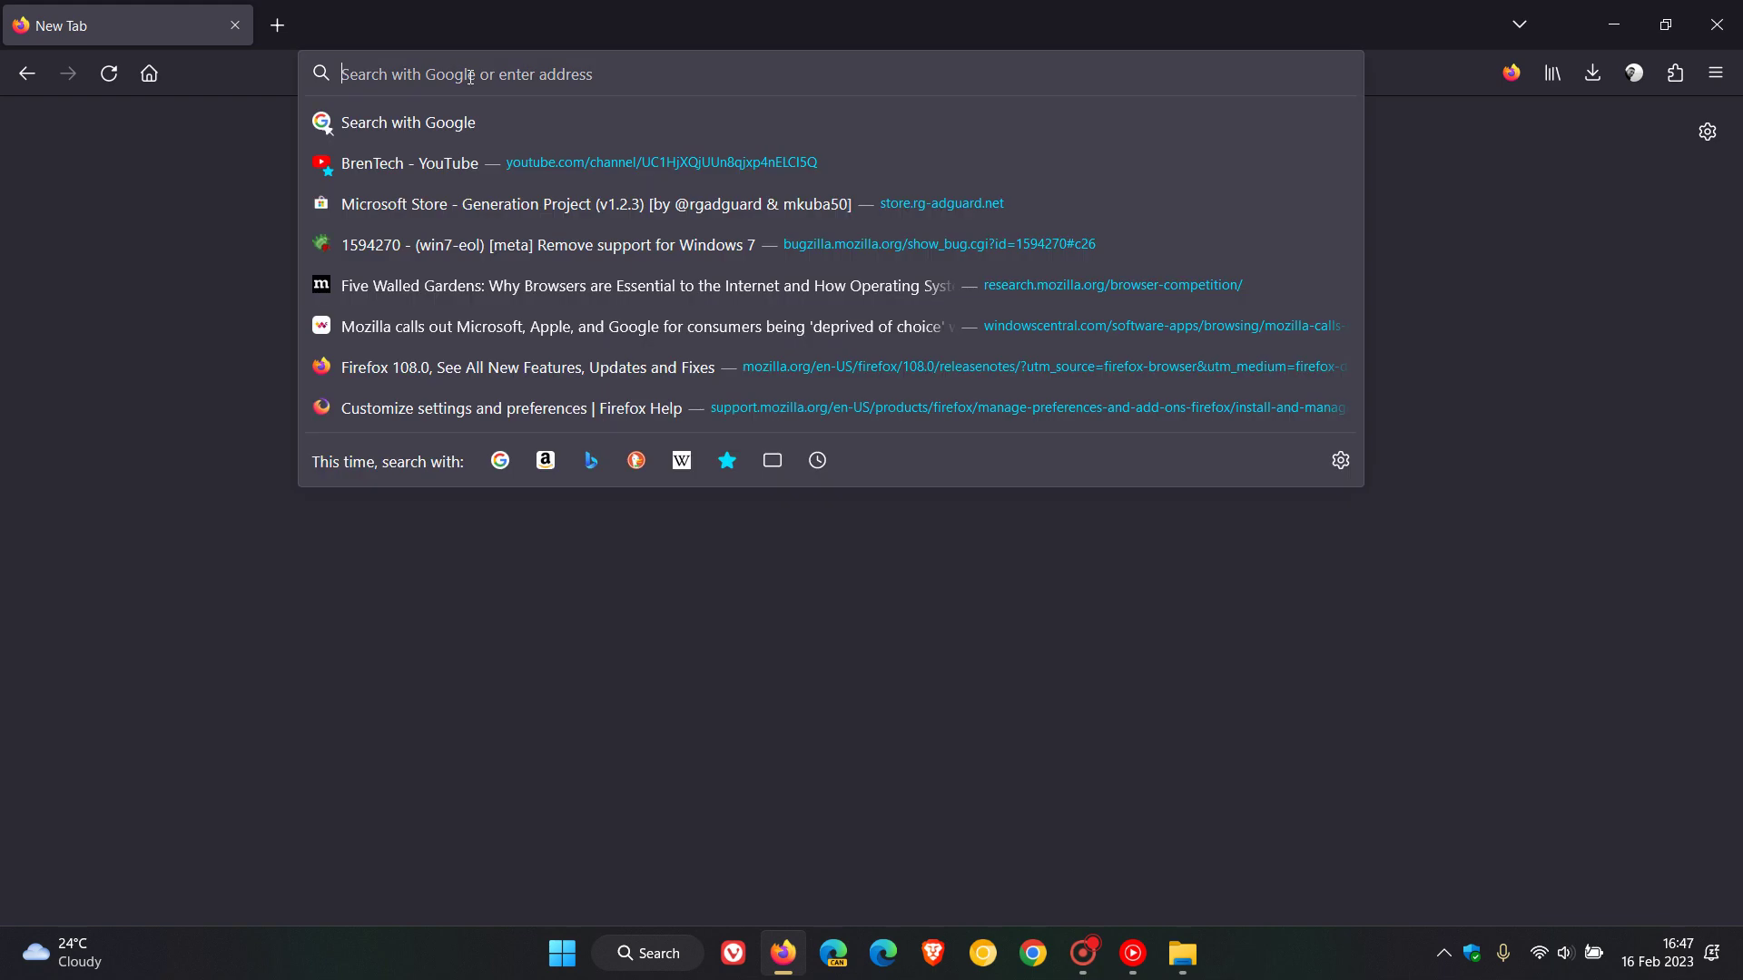
text(a)
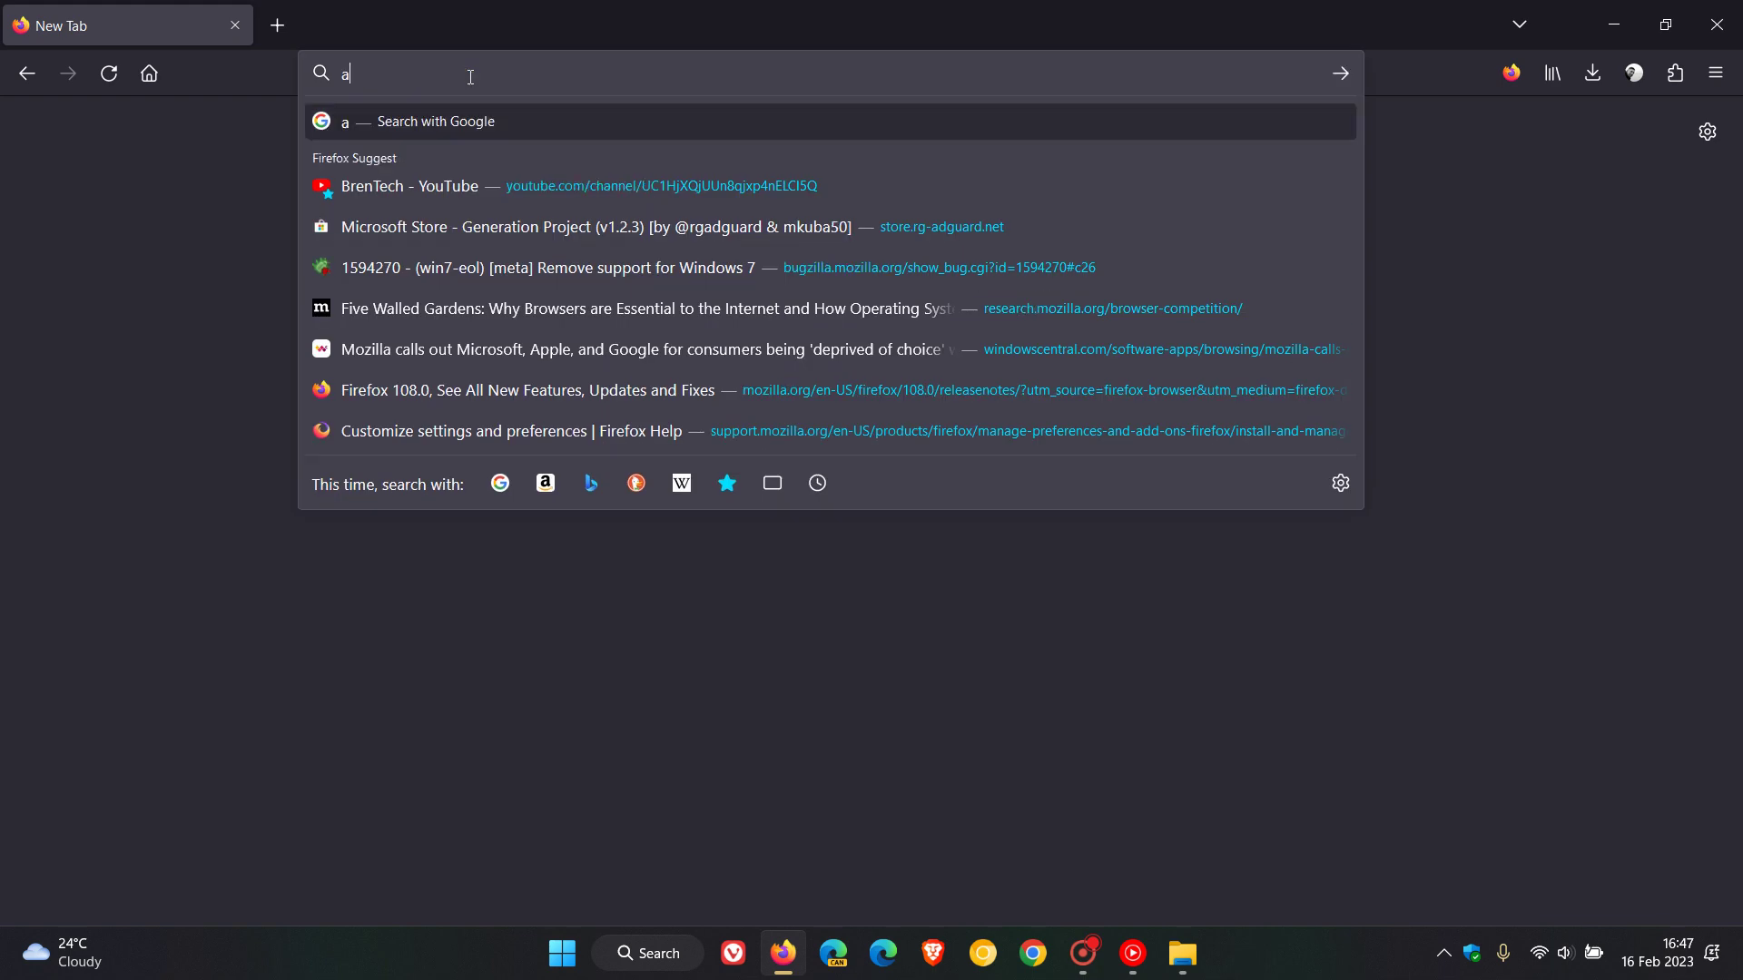
text(bou)
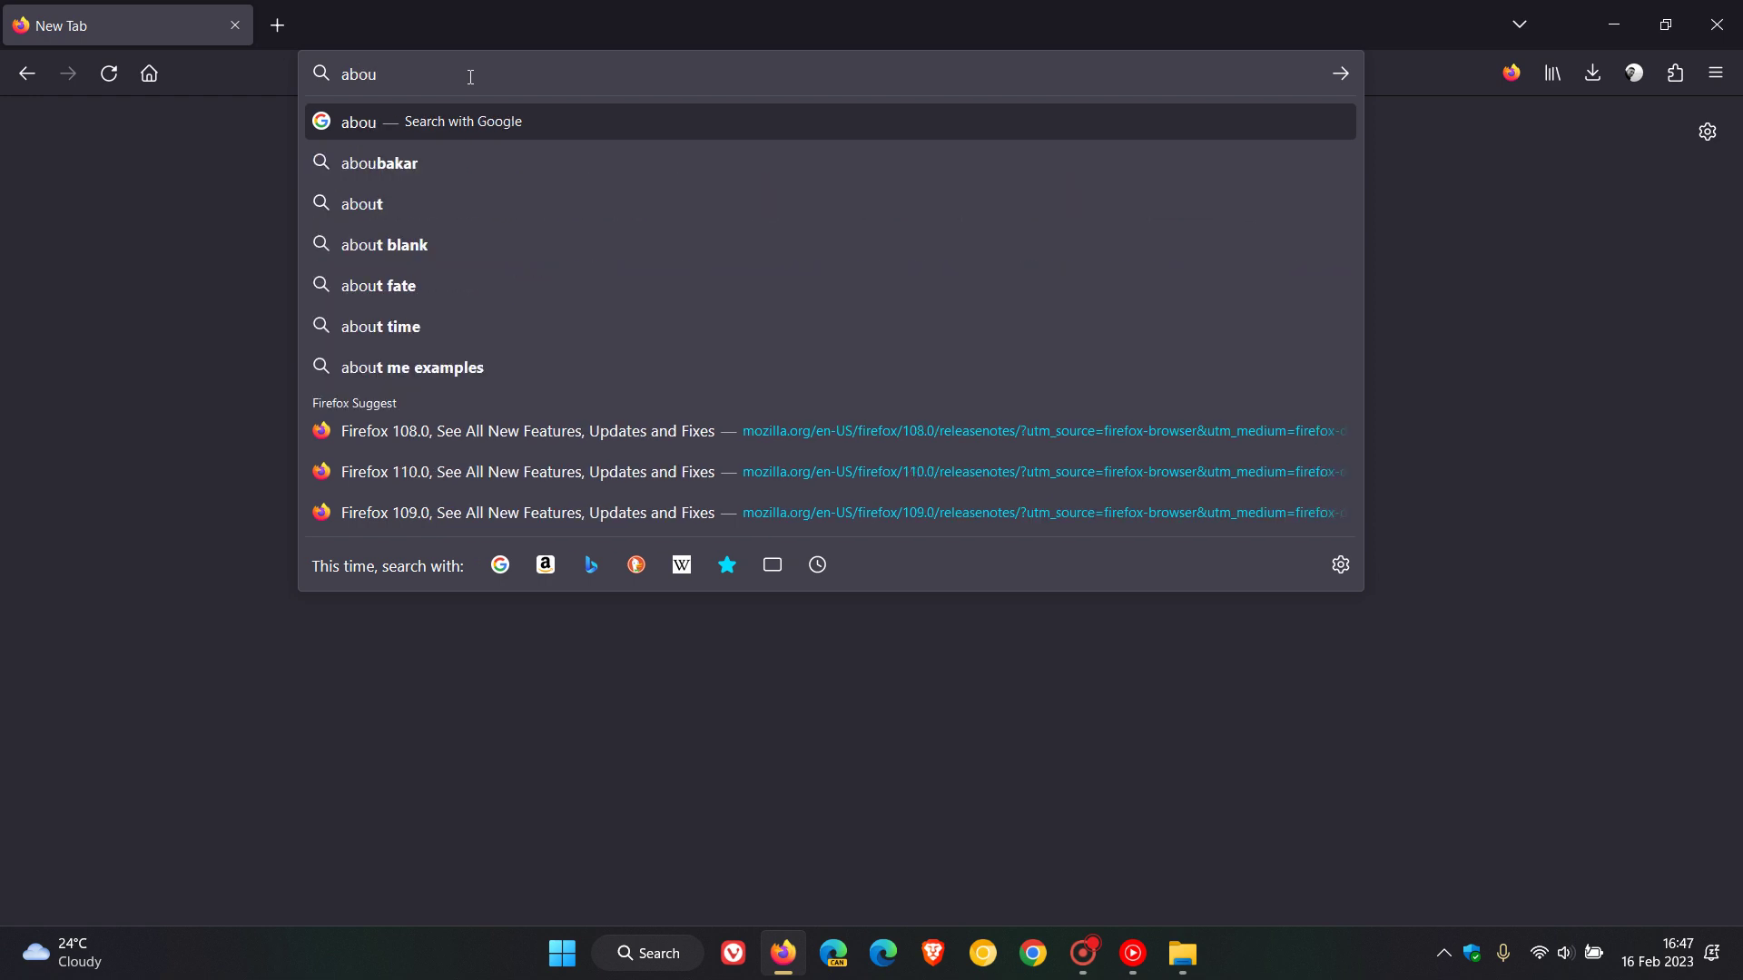
text(t)
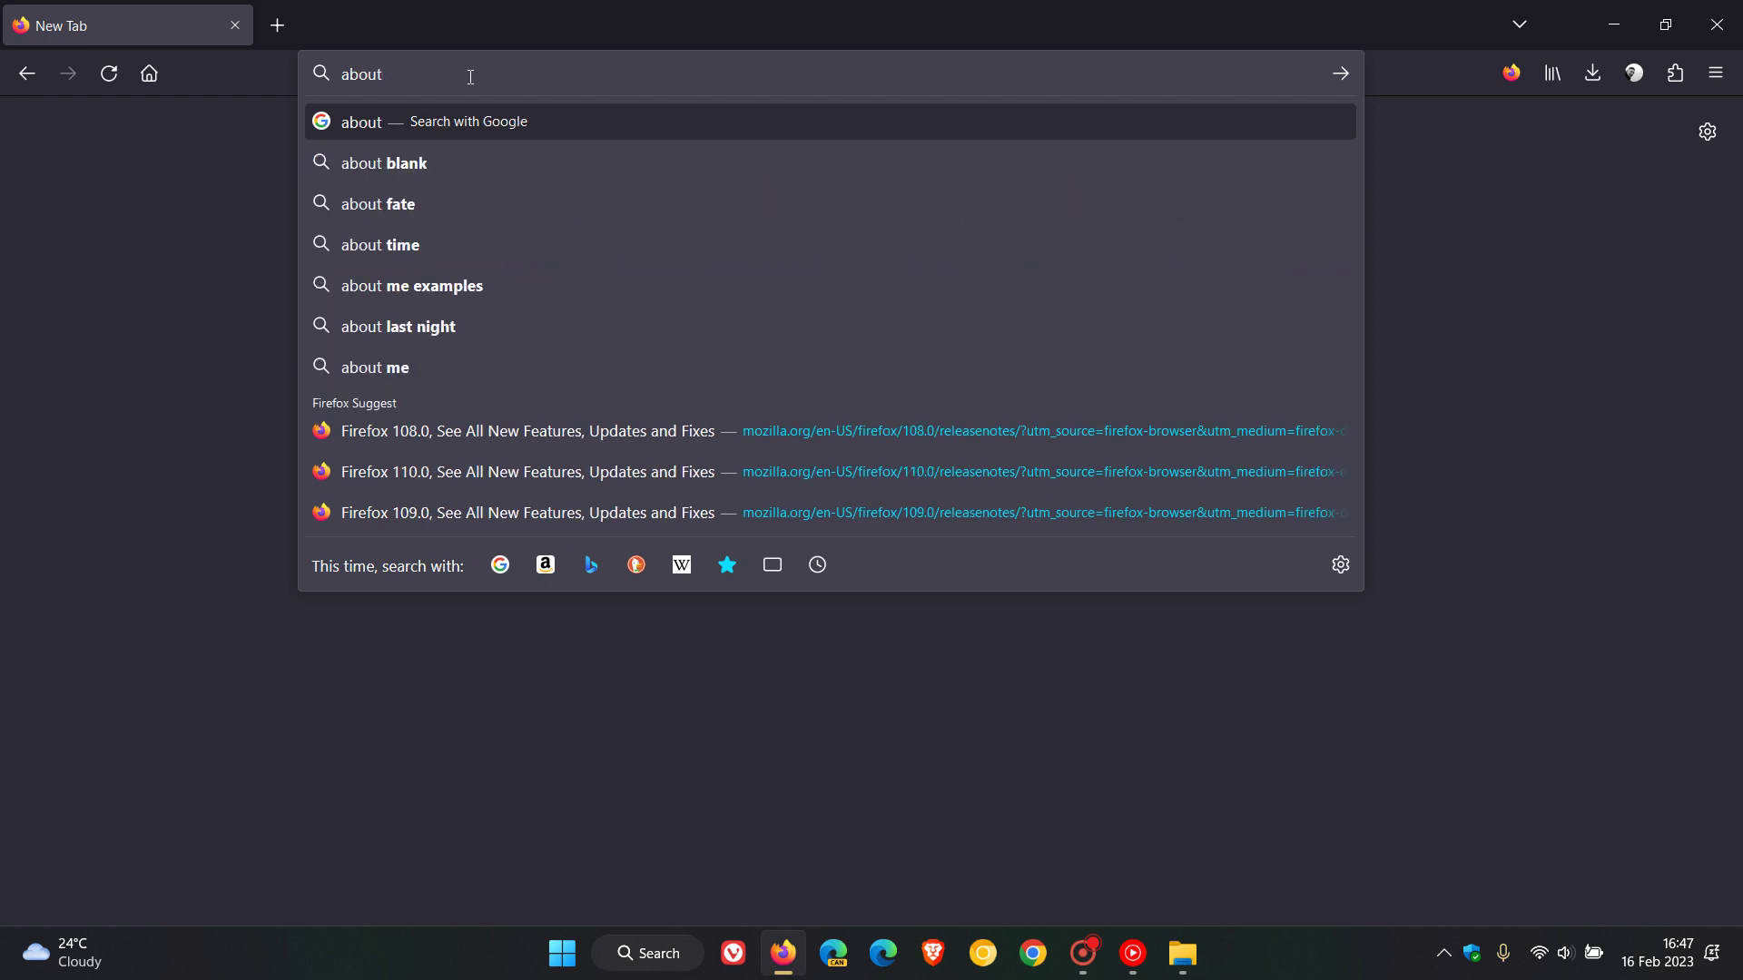
text(:)
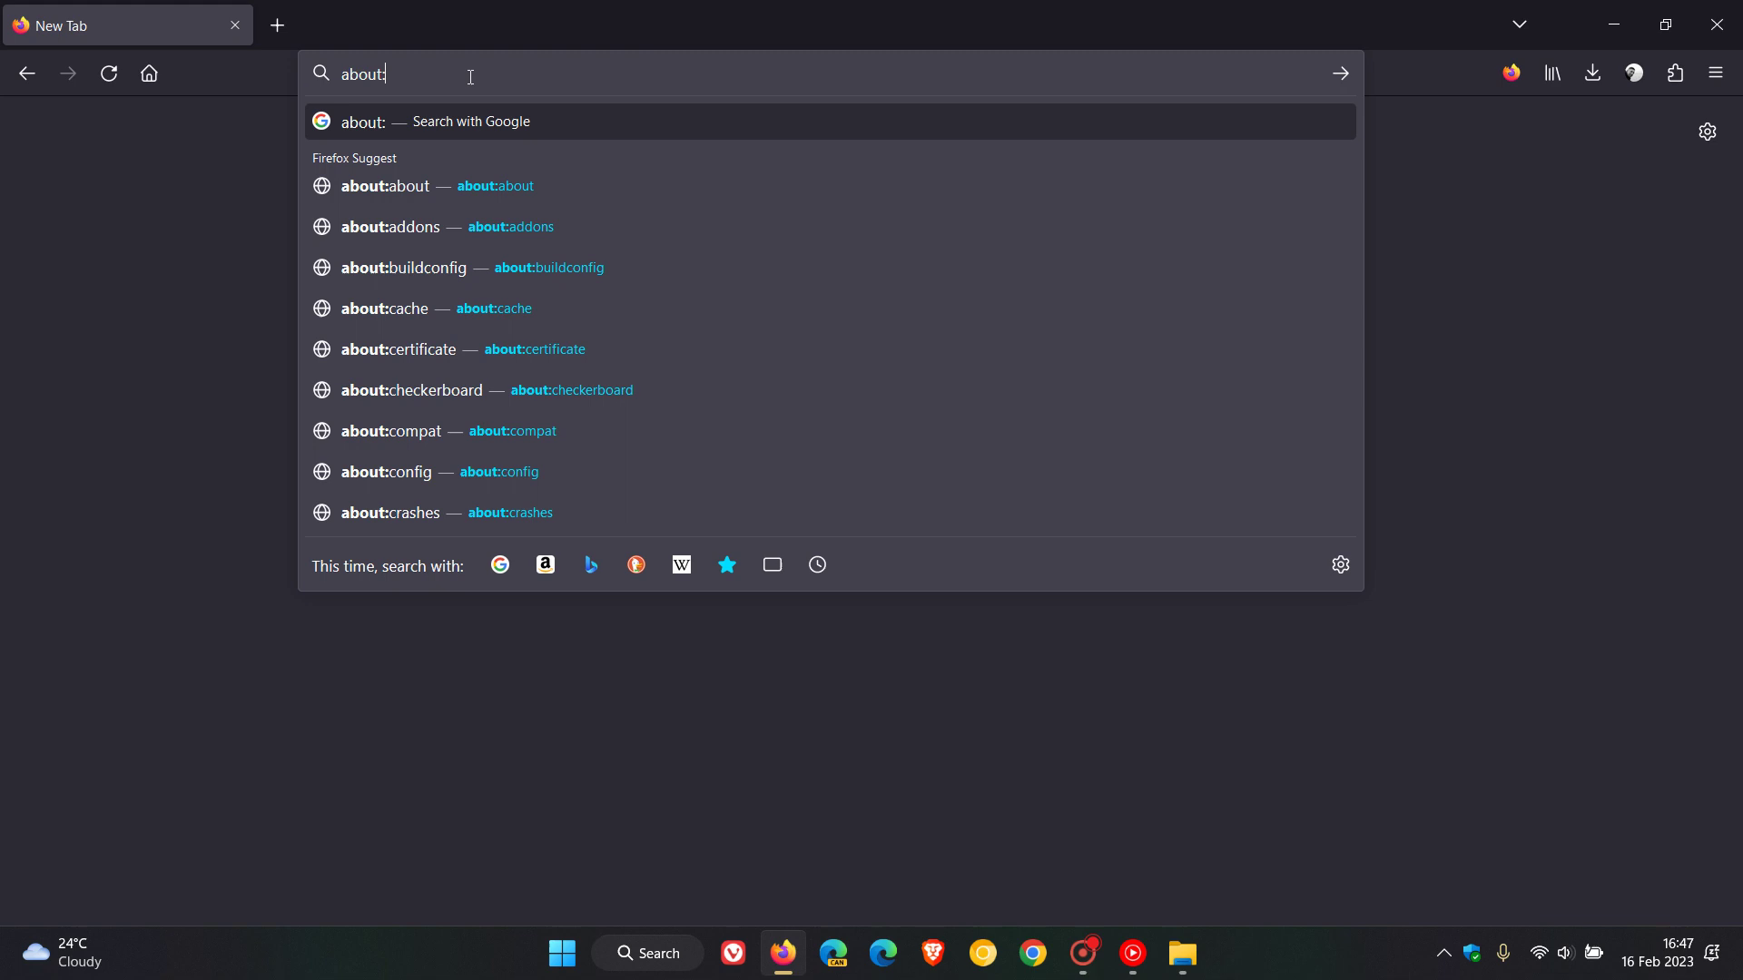
click(525, 479)
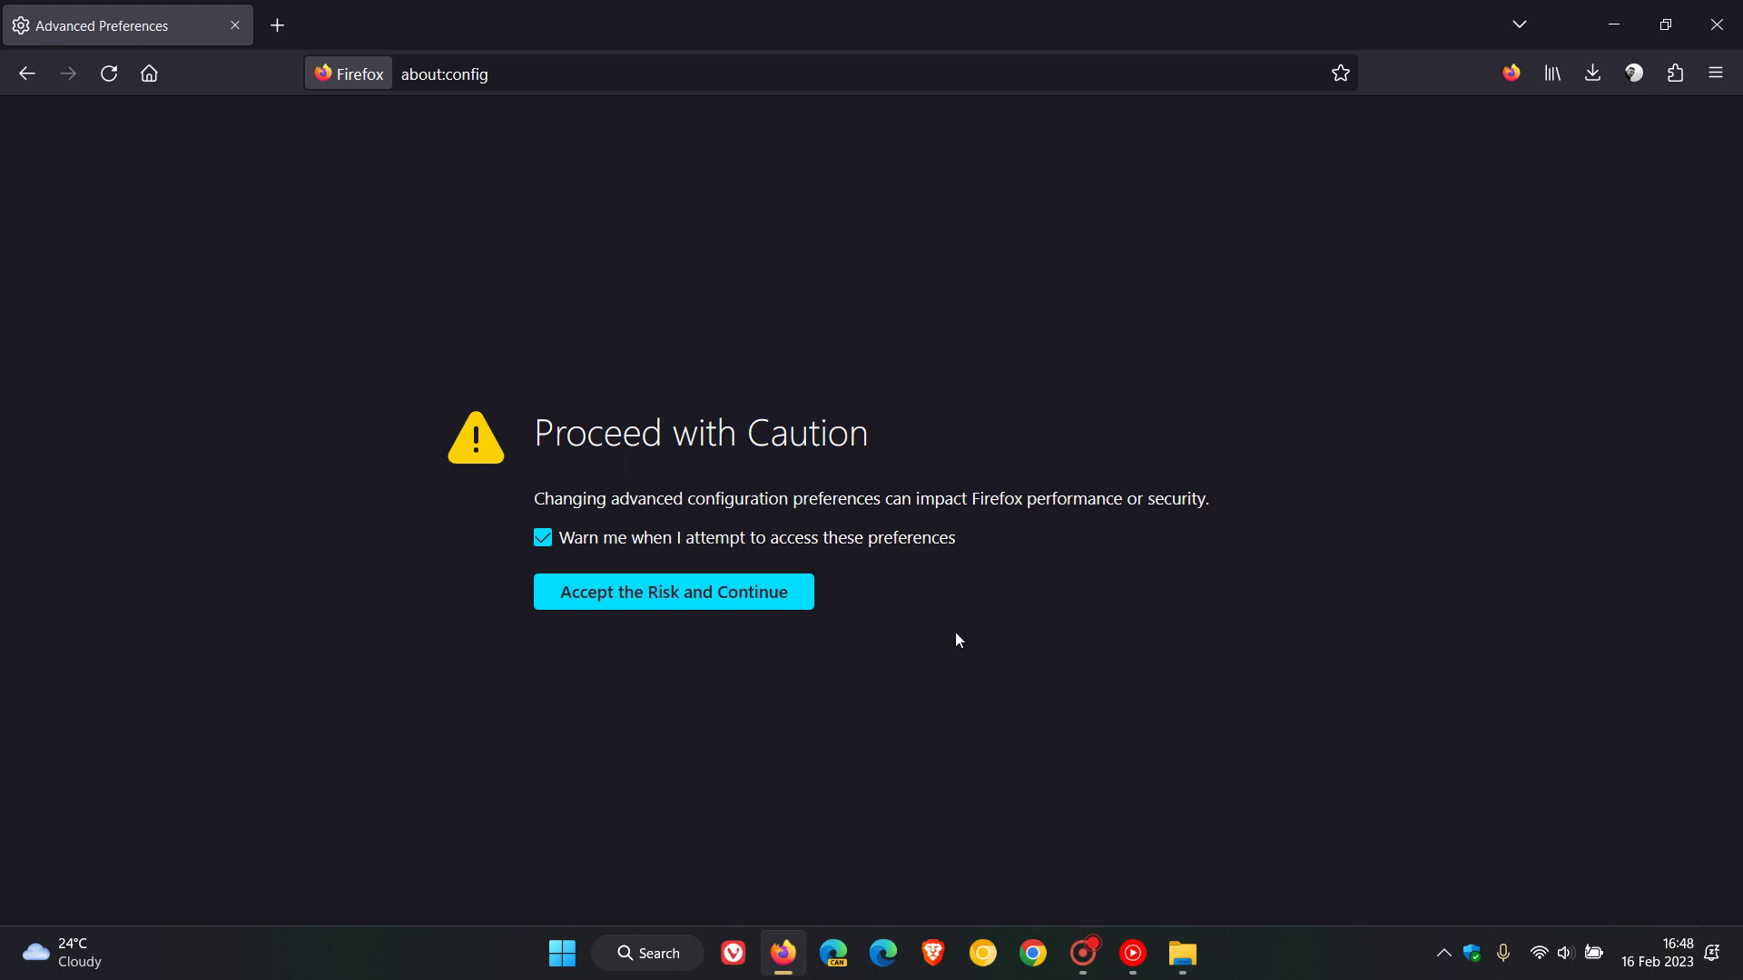
- Accept the caution warning and paste alerts.useSystemBackend into the preference search
click(774, 599)
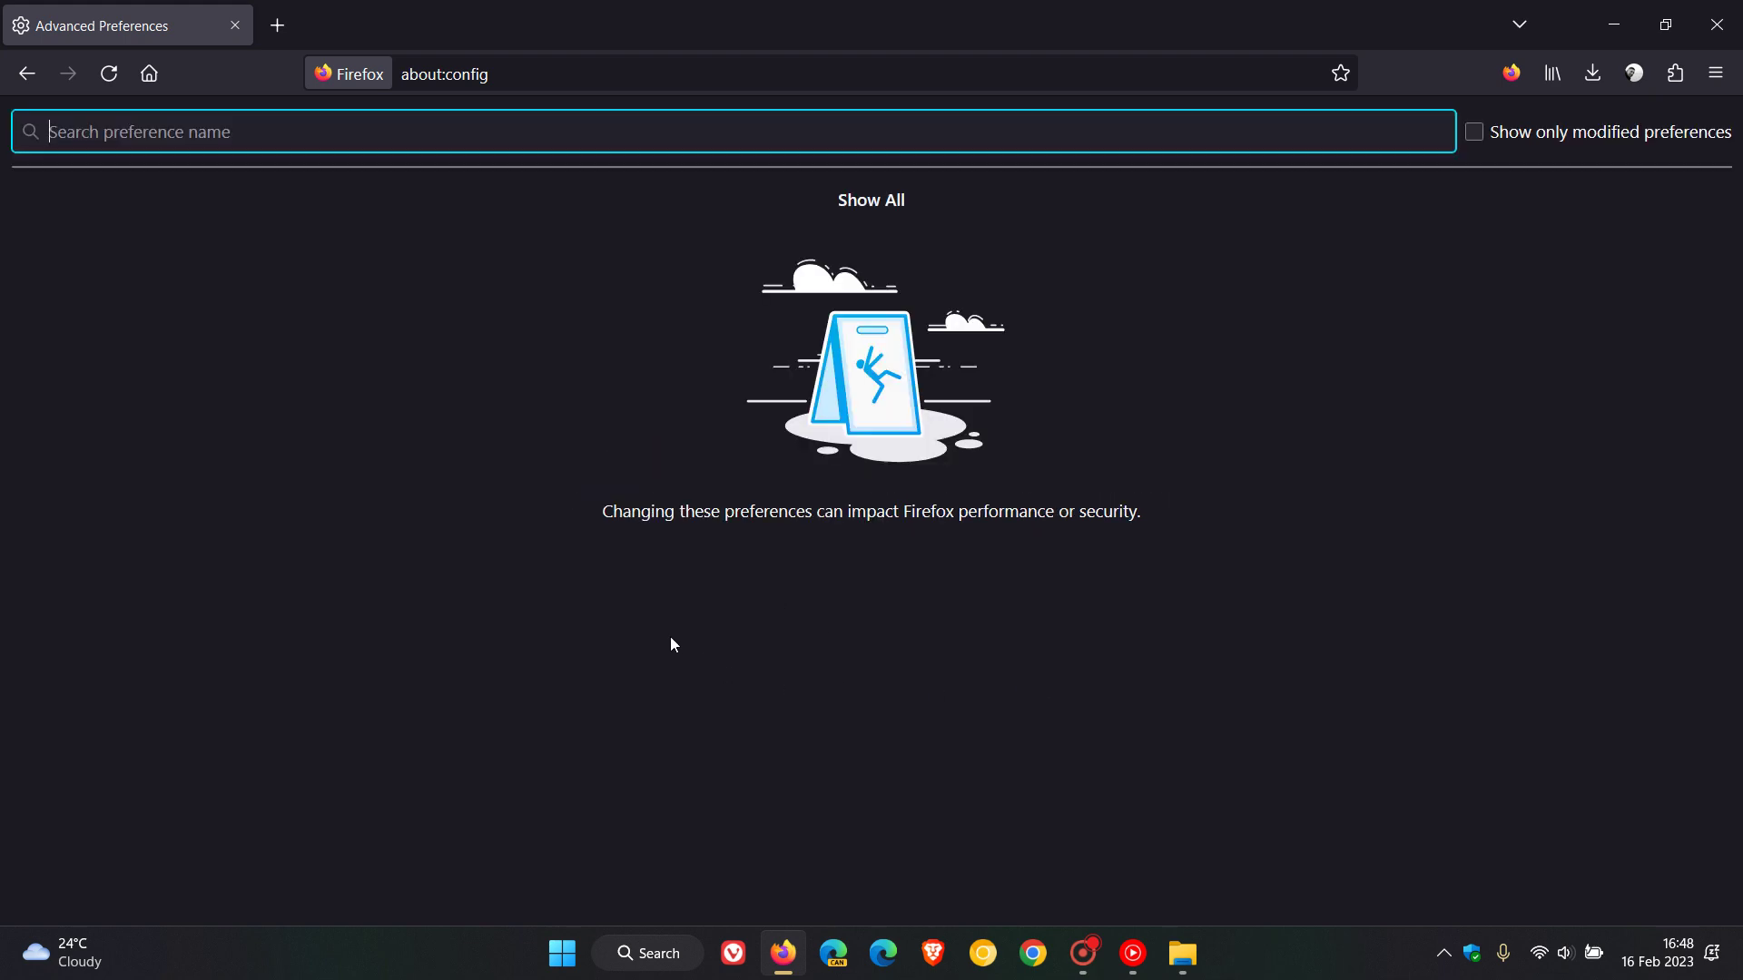
right_click(365, 129)
click(415, 295)
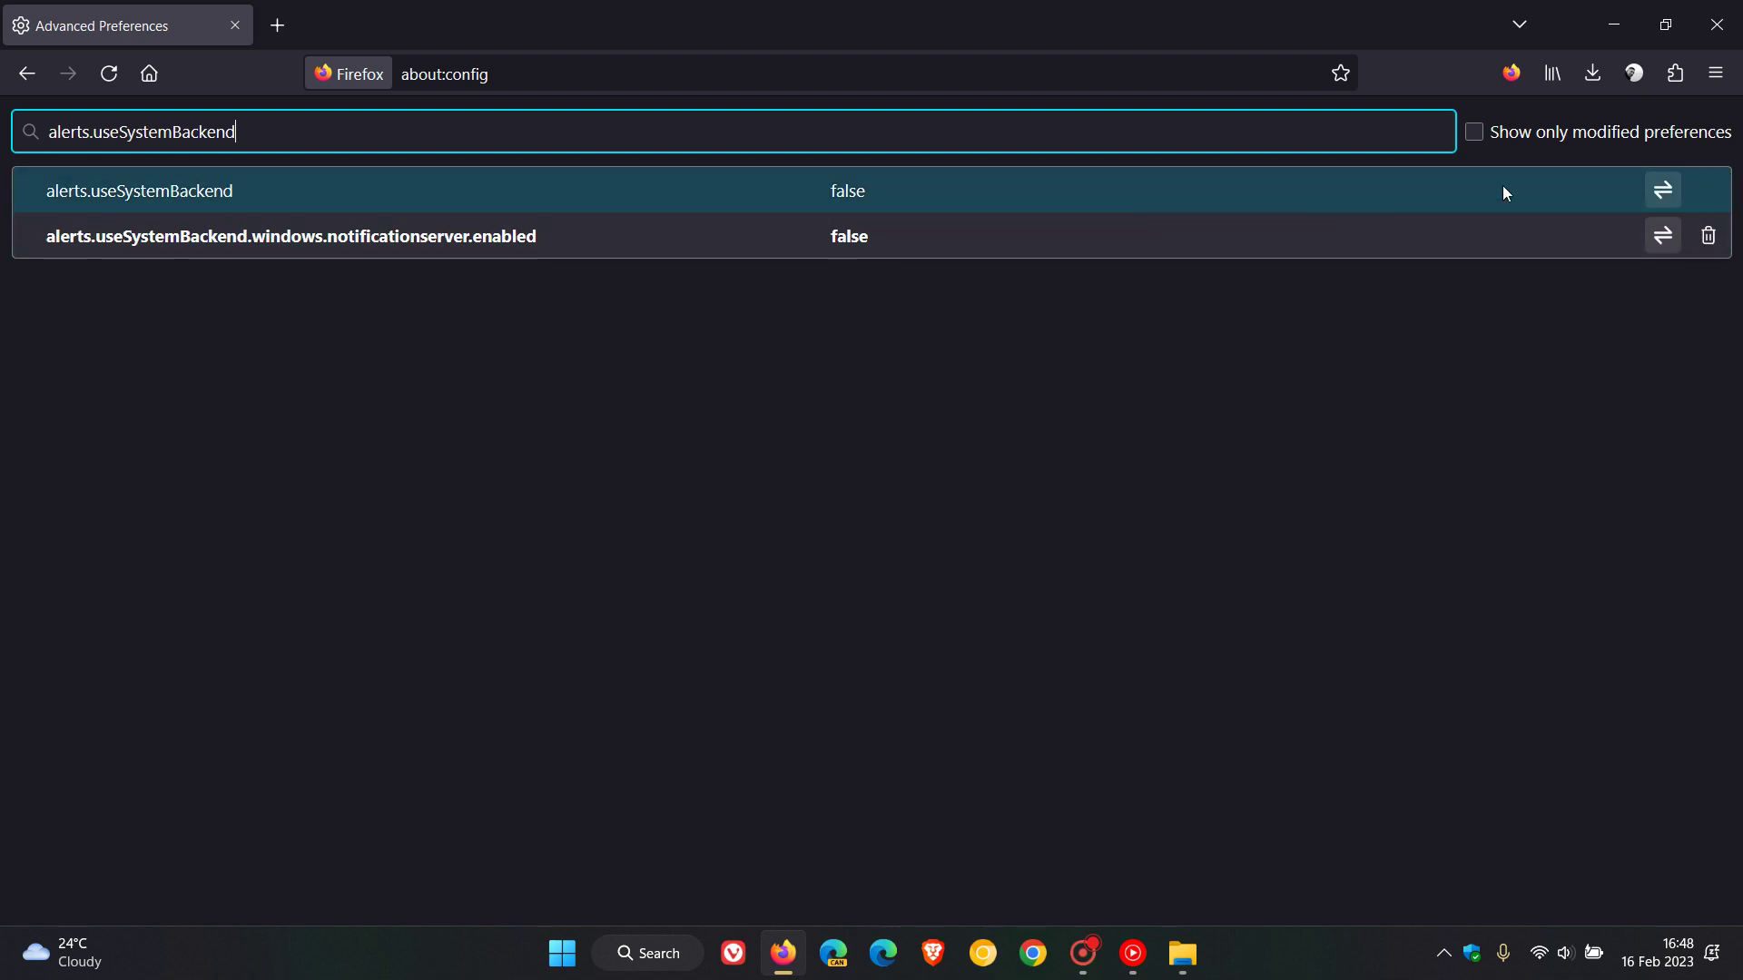
- Toggle alerts.useSystemBackend and windows.notificationserver.enabled from false to true
click(1661, 190)
click(1661, 235)
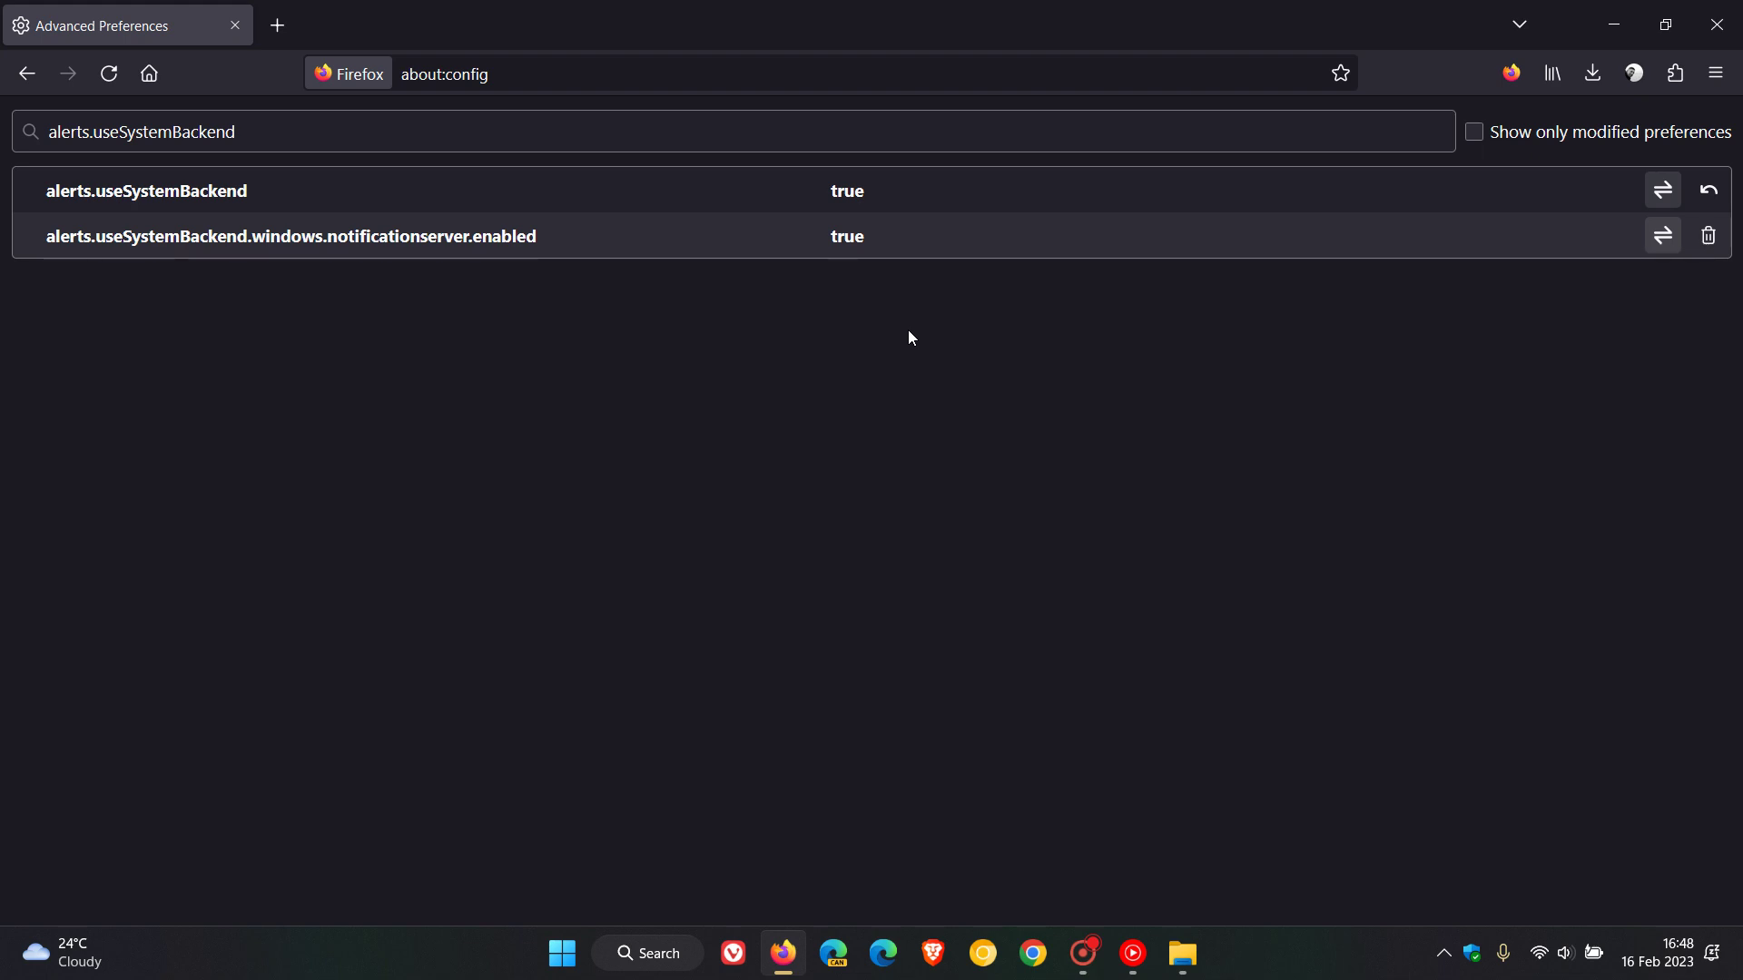
- Close Firefox, close it again after it reopens, and check the empty notification centre
click(1716, 24)
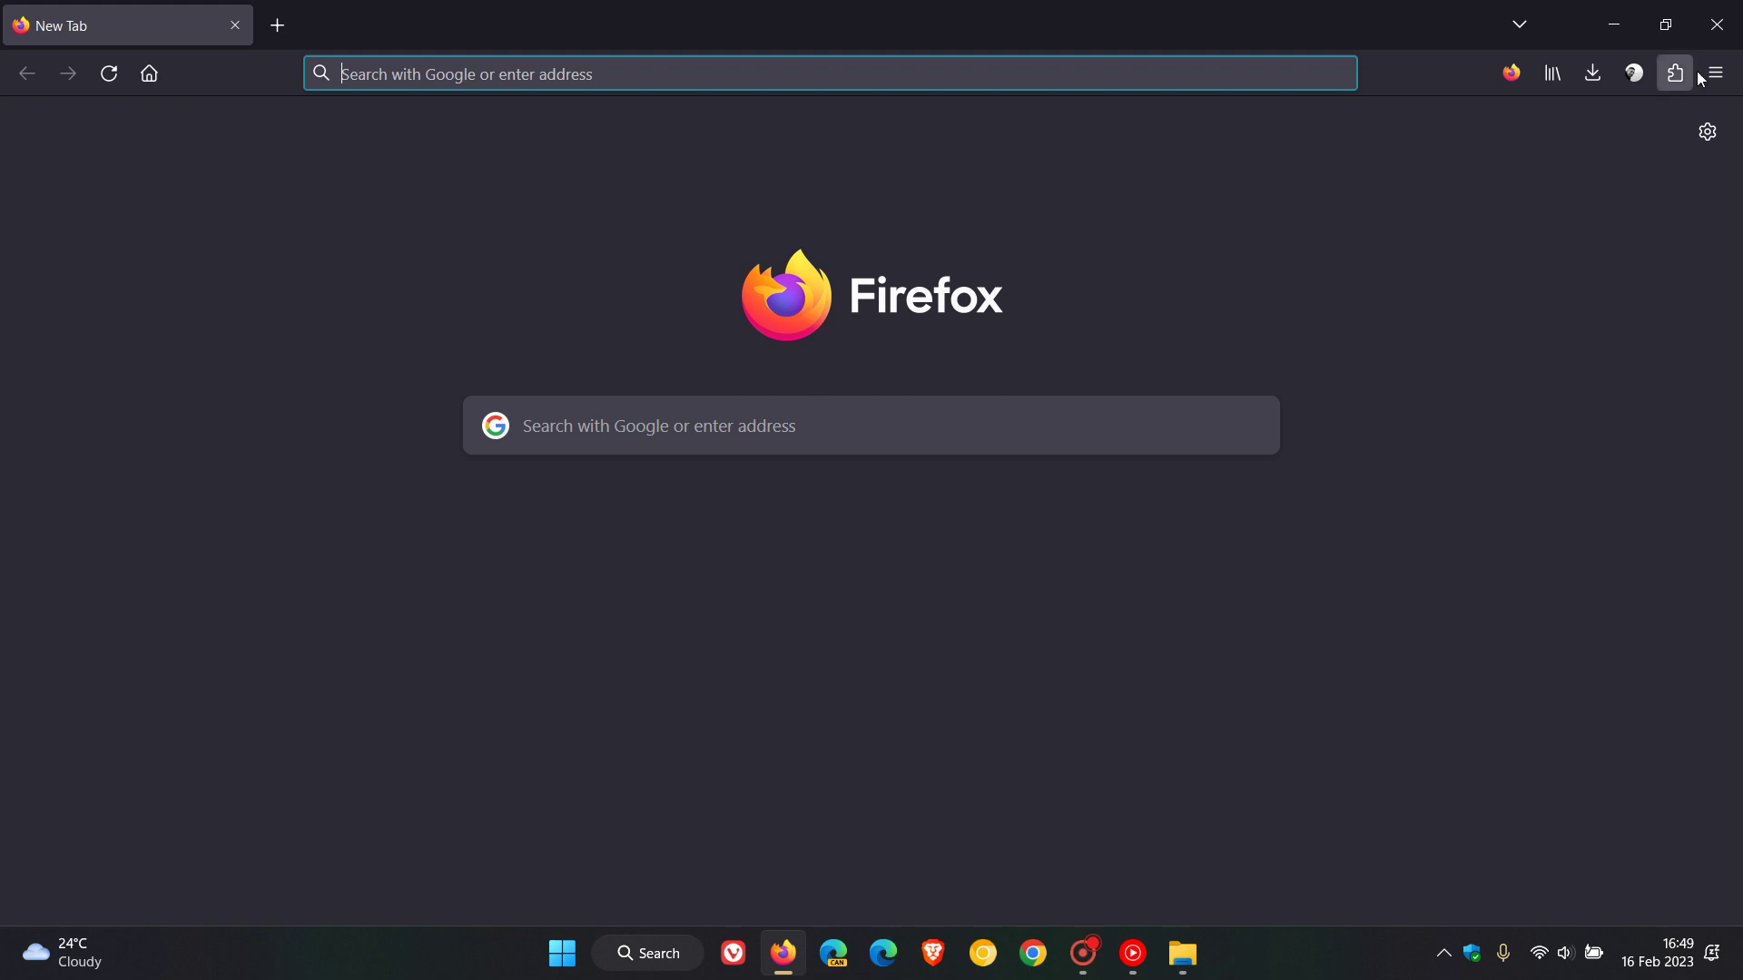
click(1716, 24)
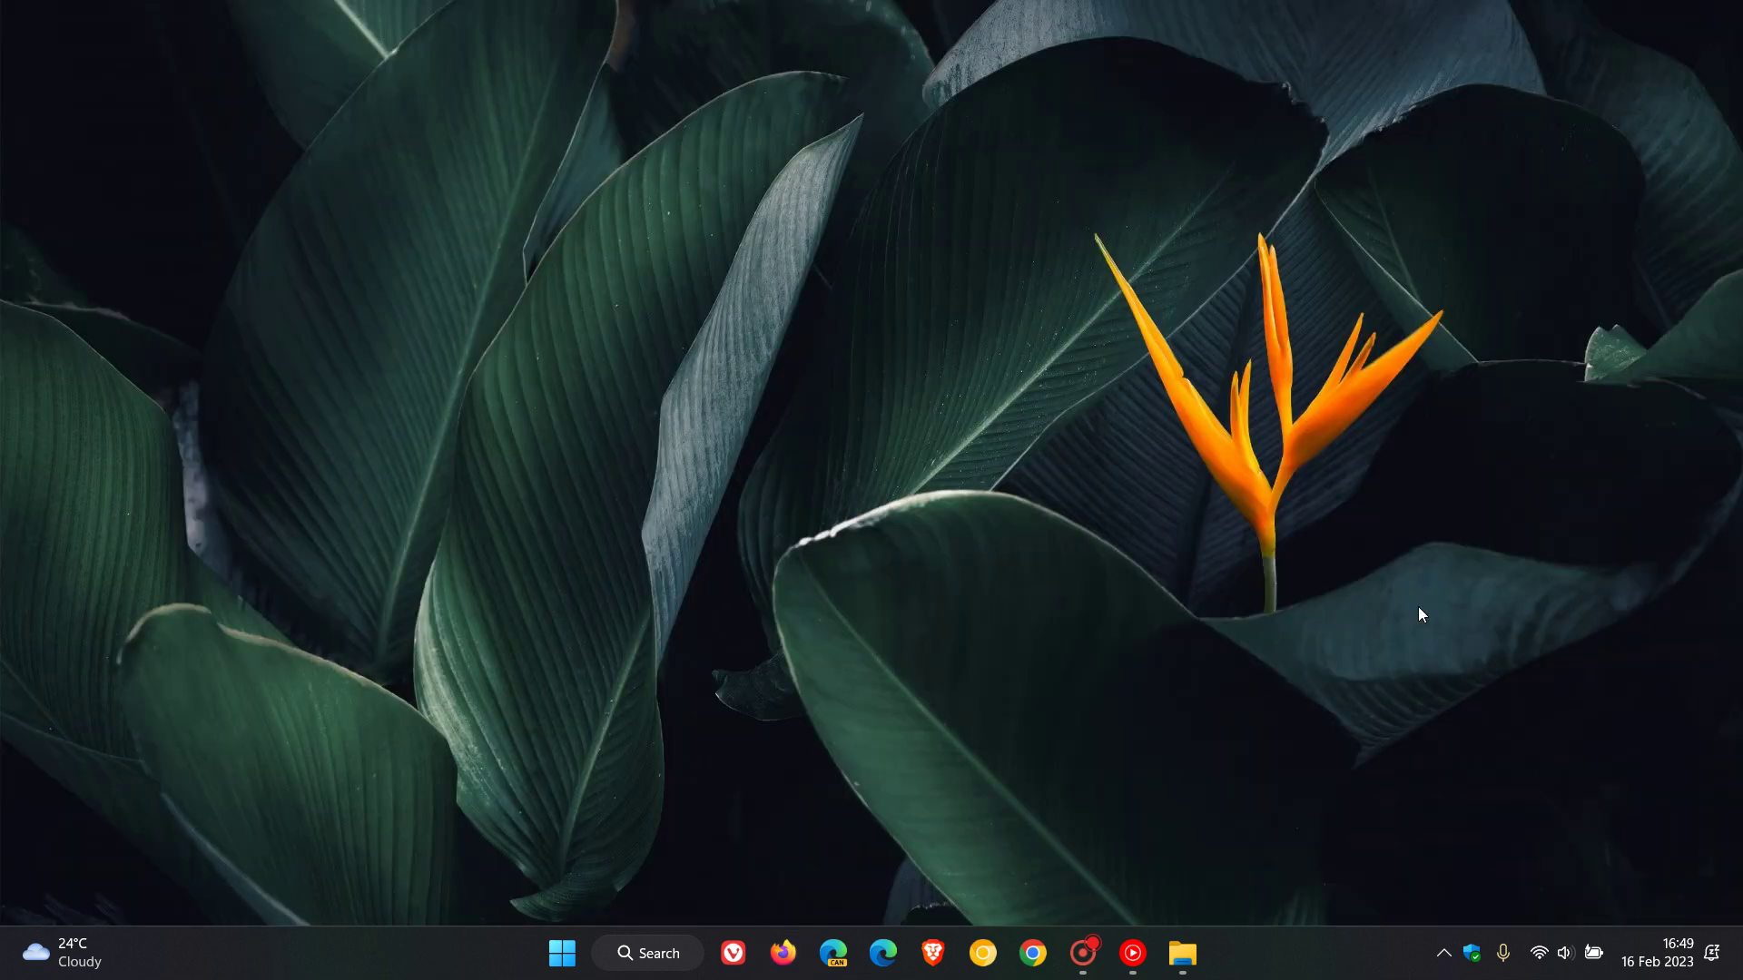
click(1684, 957)
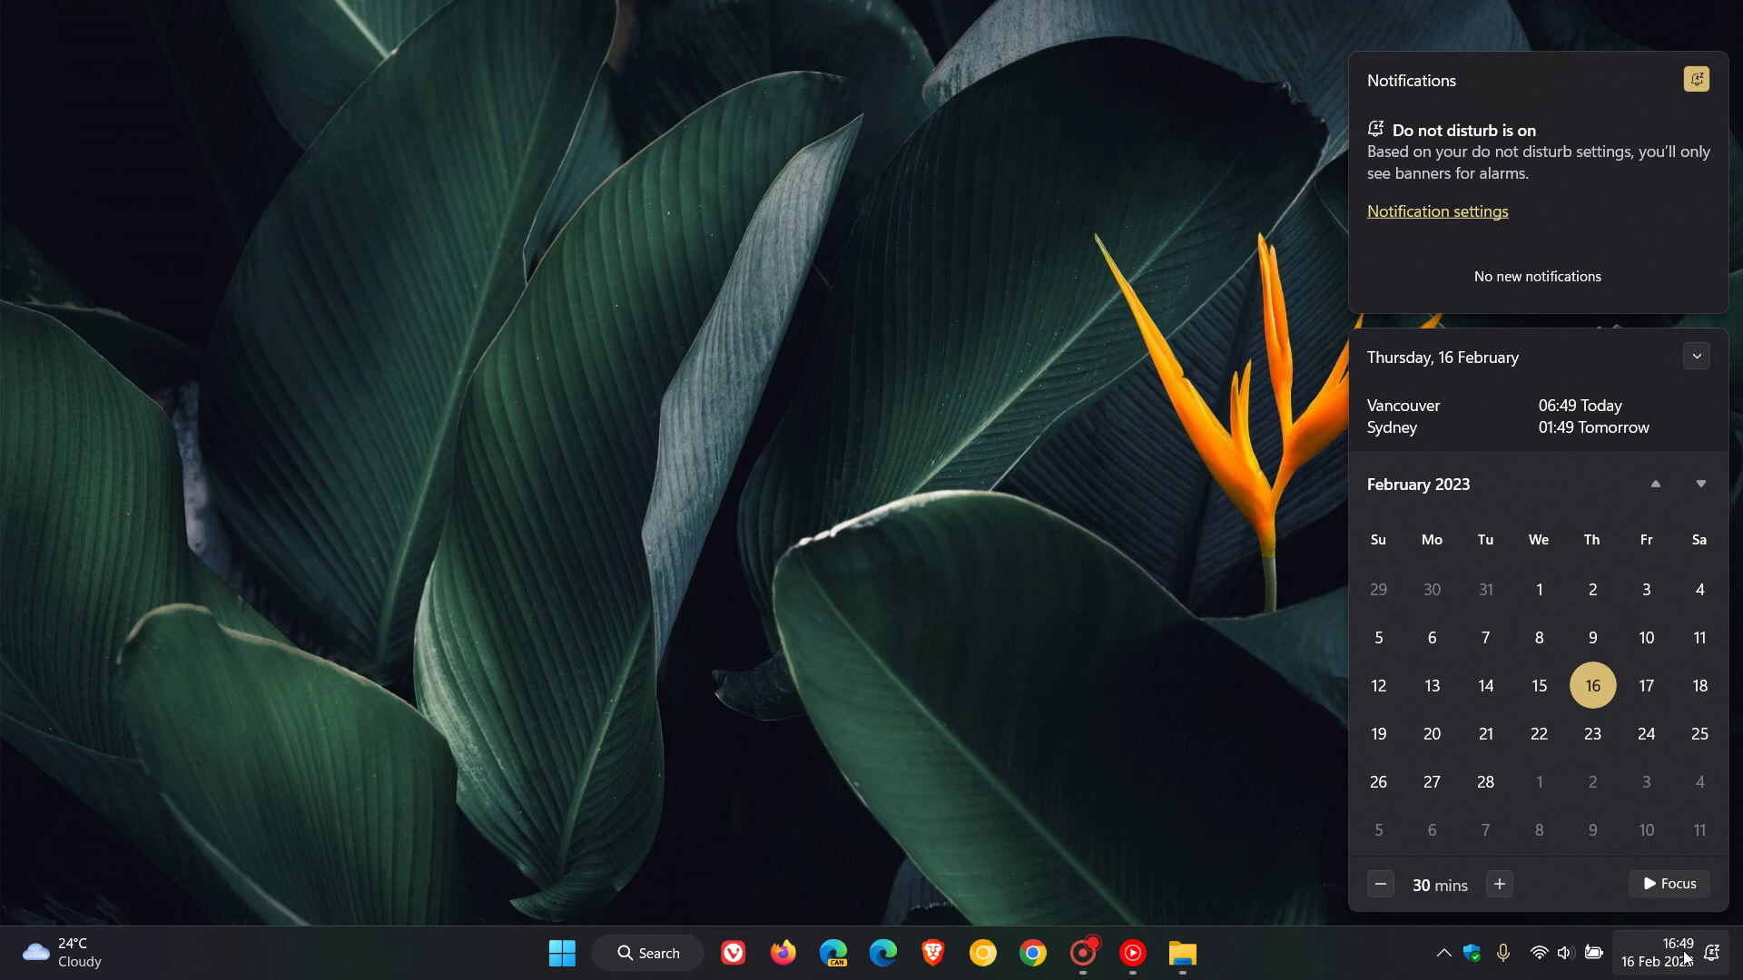
click(982, 476)
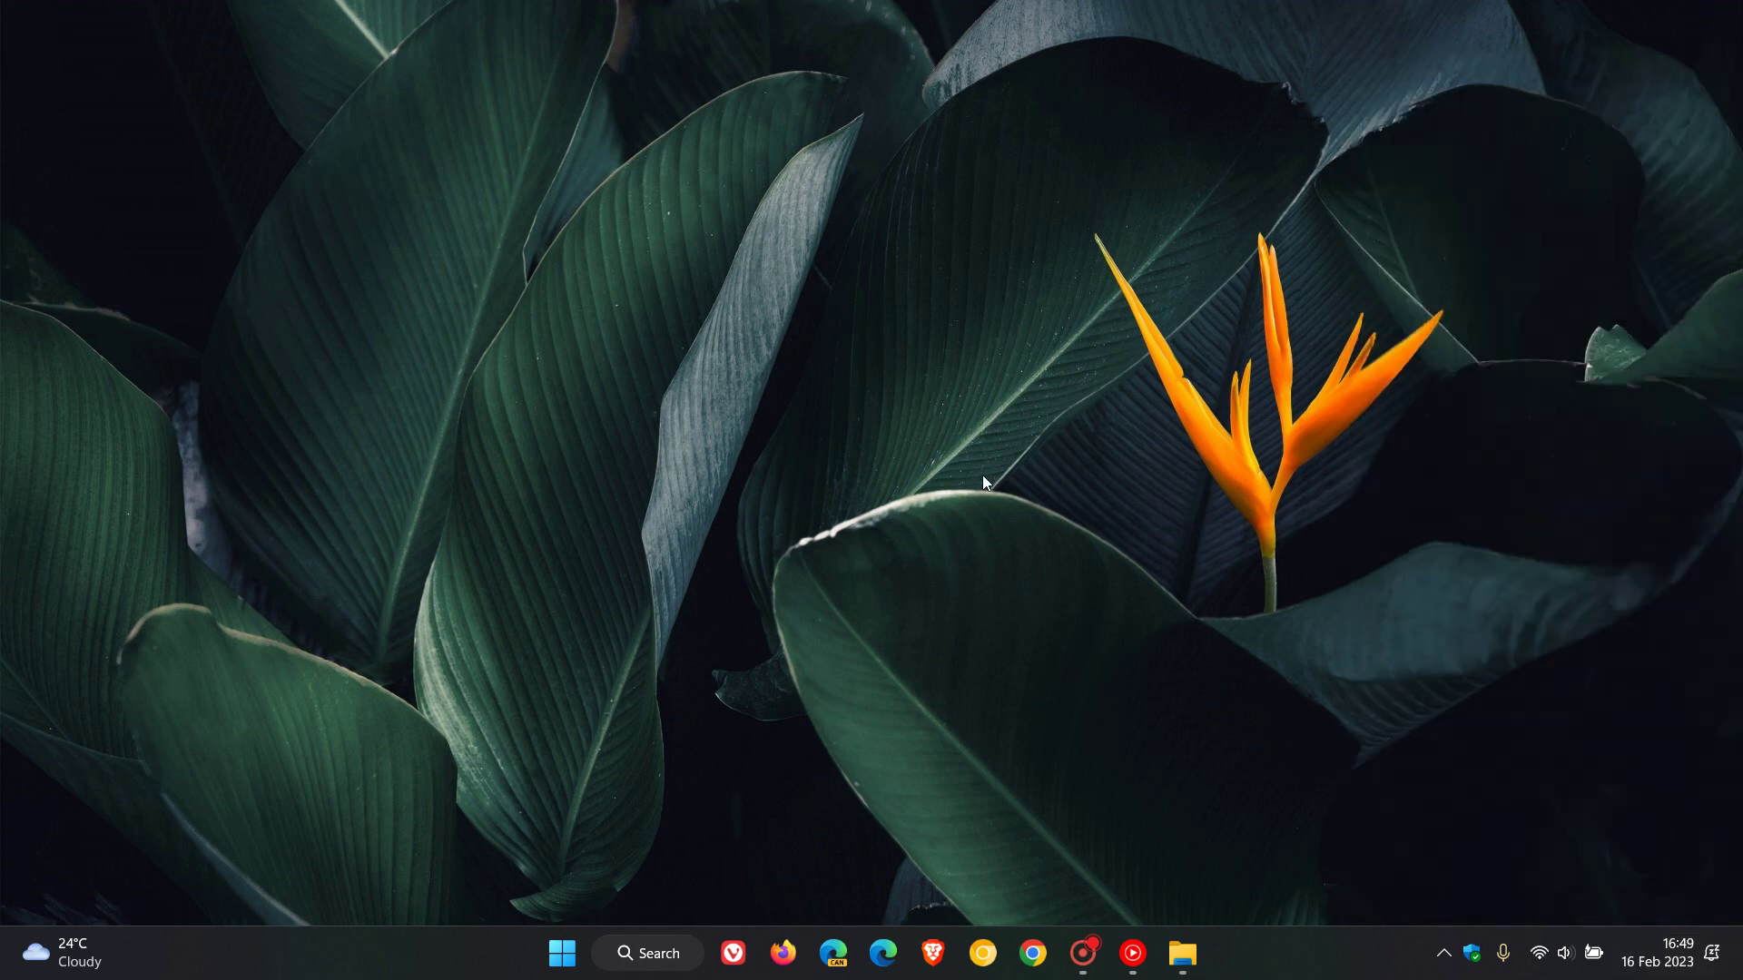